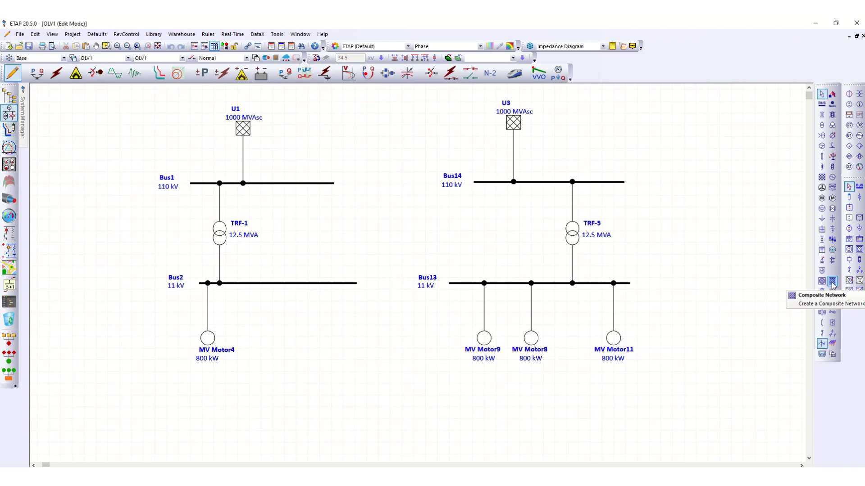
Place a composite network below and between Bus2 and Bus13, and change its symbol to the box with an inner crosshatched square.
{"action": "left_click", "coordinate": [832, 283]}
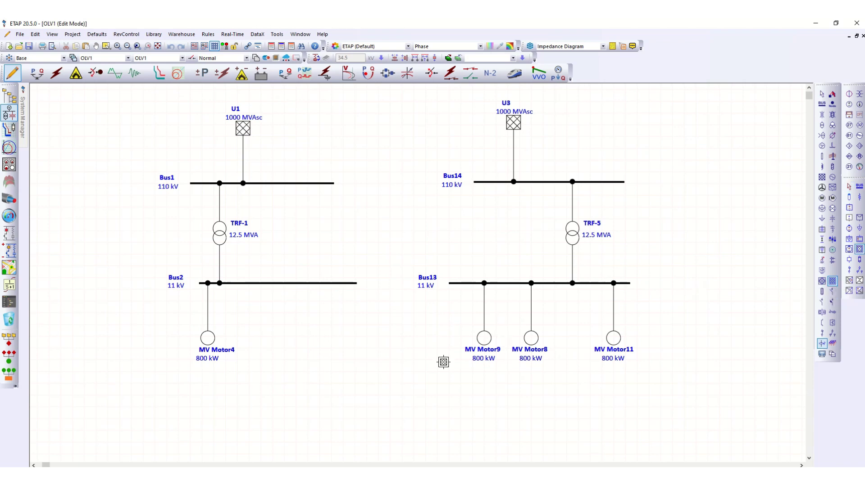
{"action": "left_click", "coordinate": [379, 355]}
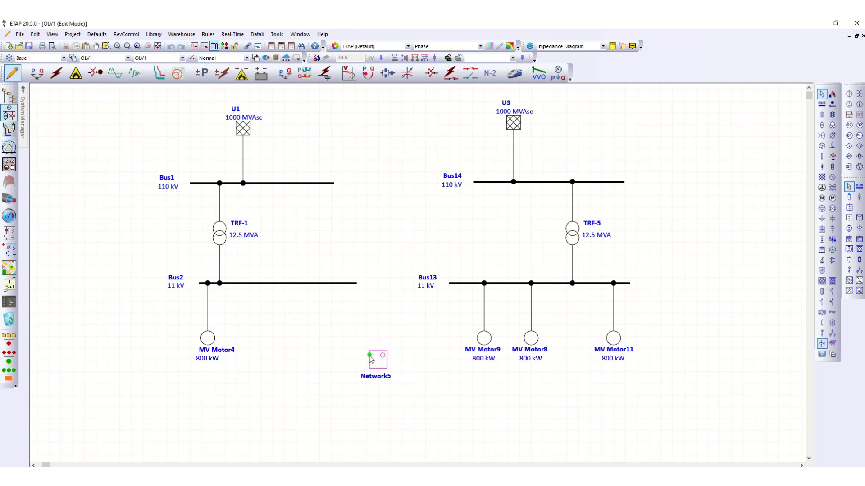
{"action": "right_click", "coordinate": [379, 363]}
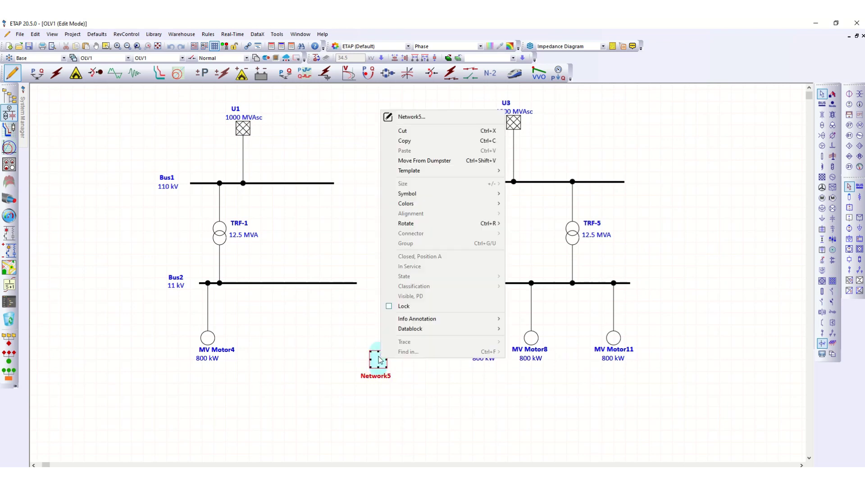
{"action": "mouse_move", "coordinate": [481, 198]}
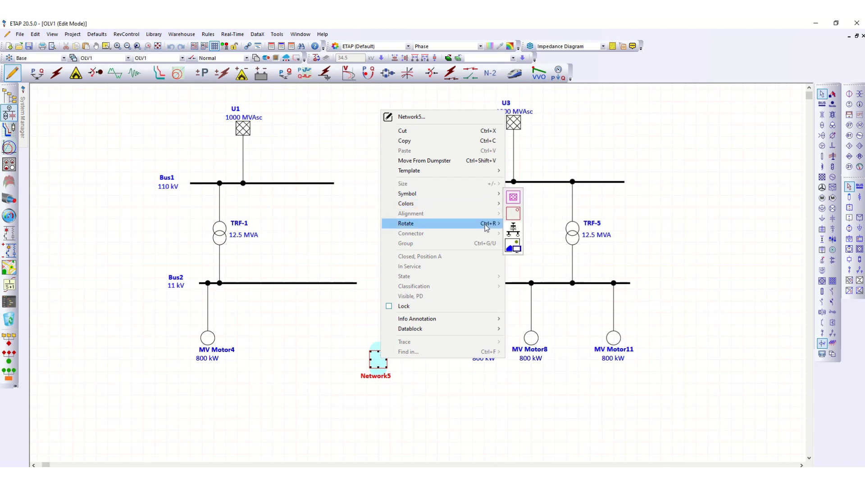
{"action": "mouse_move", "coordinate": [486, 225]}
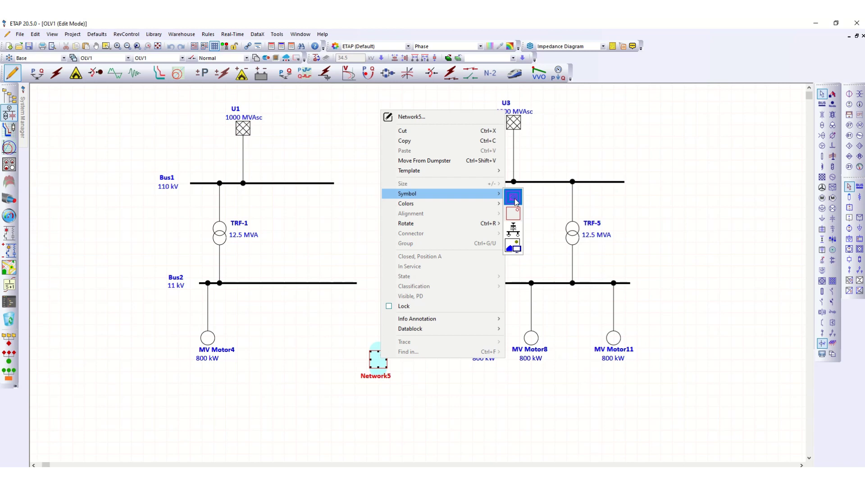
{"action": "left_click", "coordinate": [515, 200]}
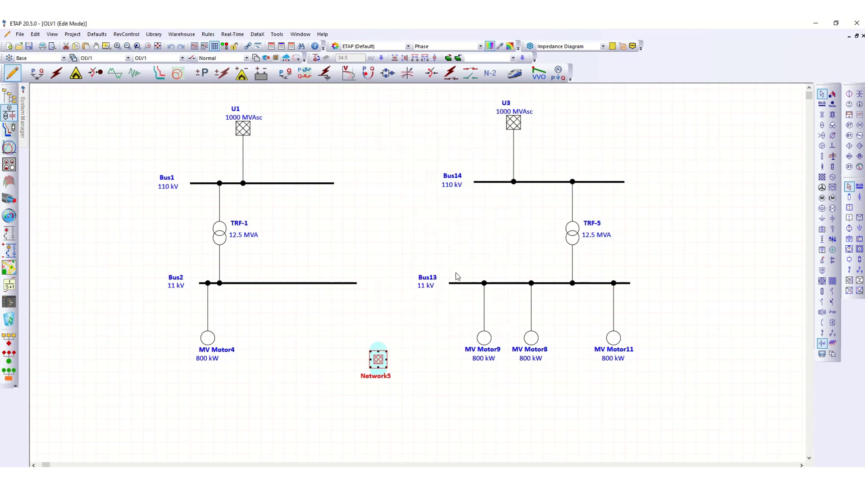
{"action": "left_click", "coordinate": [397, 303]}
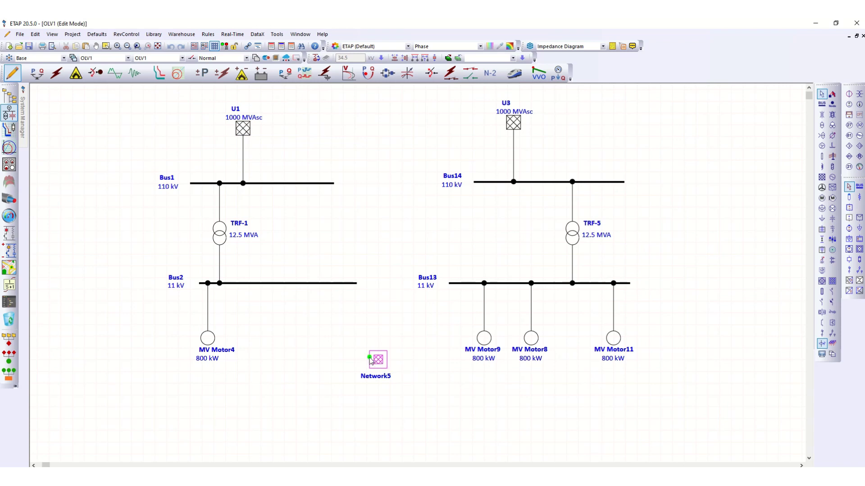
Connect the composite network to Bus2 on one side and Bus13 on the other, and open its internal diagram.
{"action": "left_click_drag", "start_coordinate": [370, 360], "coordinate": [335, 285]}
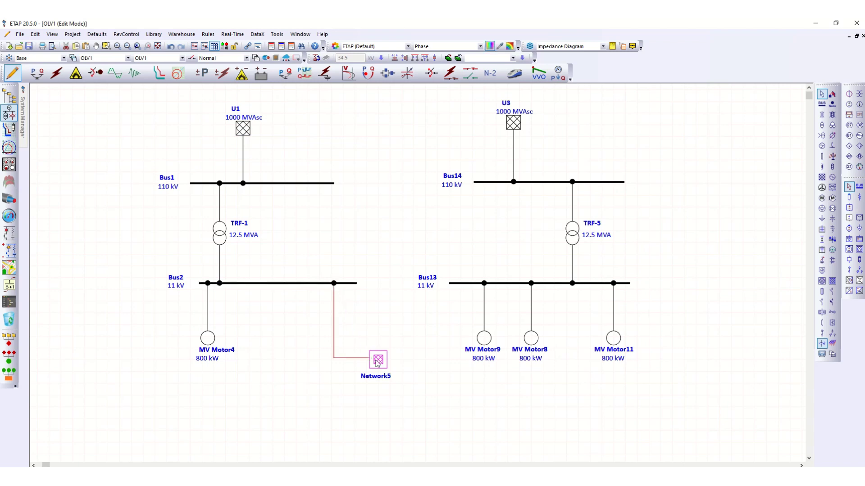
{"action": "left_click_drag", "start_coordinate": [387, 358], "coordinate": [458, 285]}
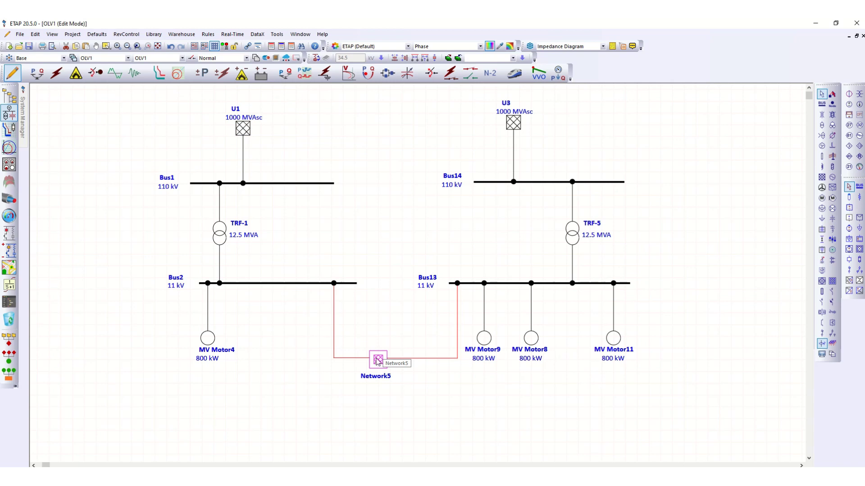
{"action": "double_click", "coordinate": [378, 360]}
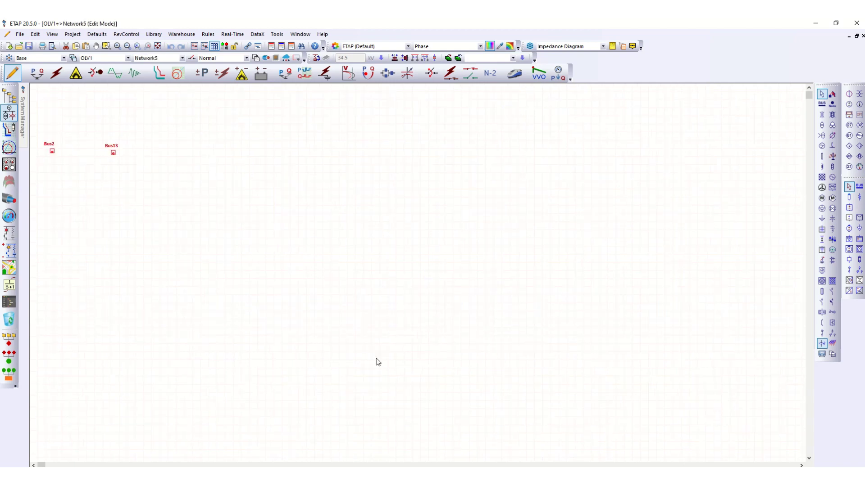
{"action": "scroll", "coordinate": [43, 140], "scroll_direction": "up", "scroll_amount": 3}
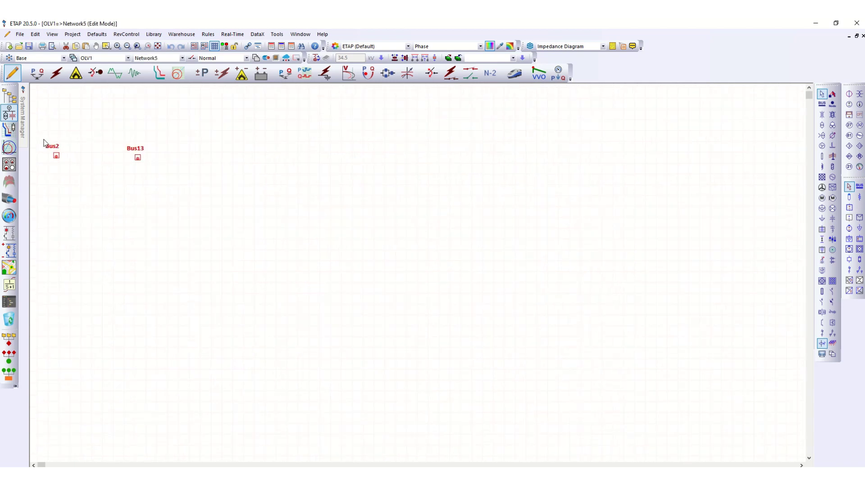
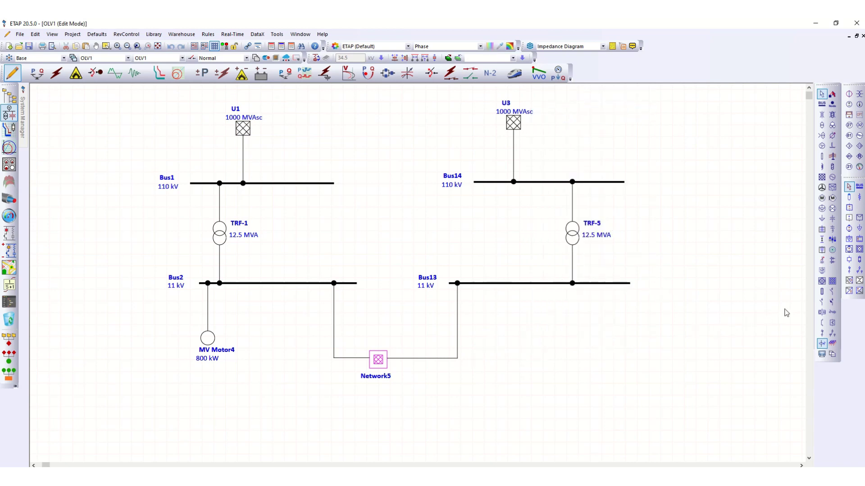
Place a composite motor below Bus13 and connect it to that bus.
{"action": "left_click", "coordinate": [821, 283]}
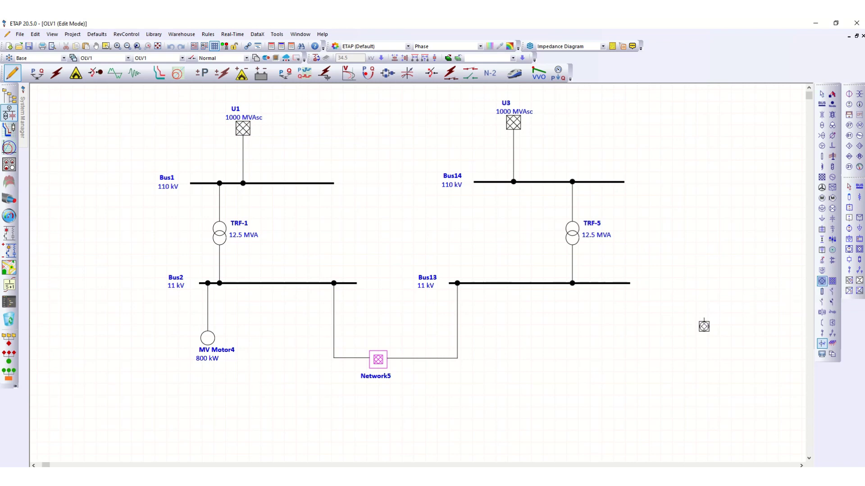
{"action": "left_click", "coordinate": [597, 348]}
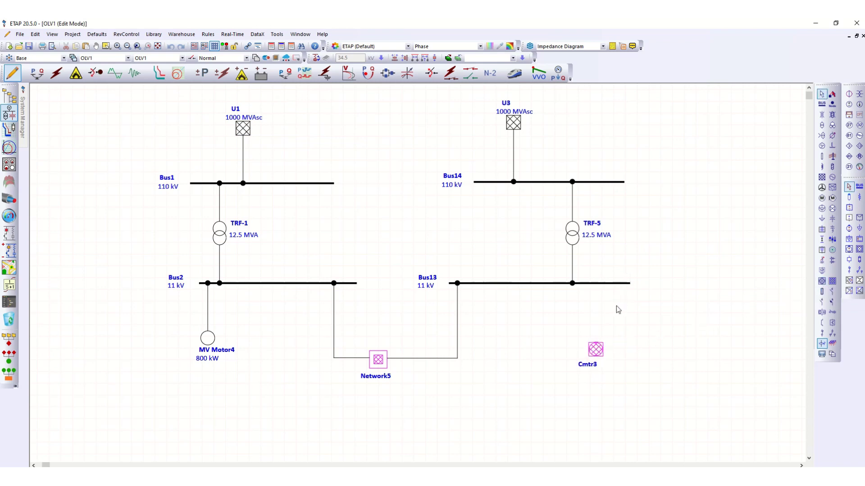
{"action": "left_click_drag", "start_coordinate": [595, 342], "coordinate": [595, 285]}
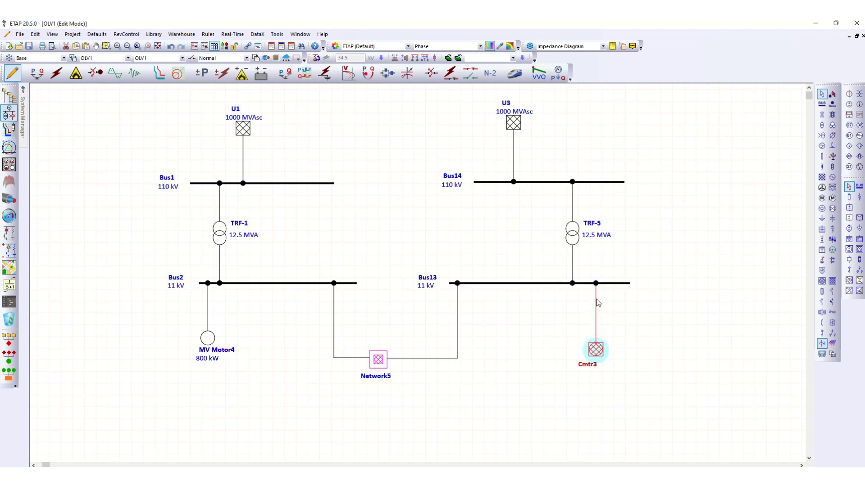
{"action": "right_click", "coordinate": [593, 351]}
{"action": "mouse_move", "coordinate": [667, 187]}
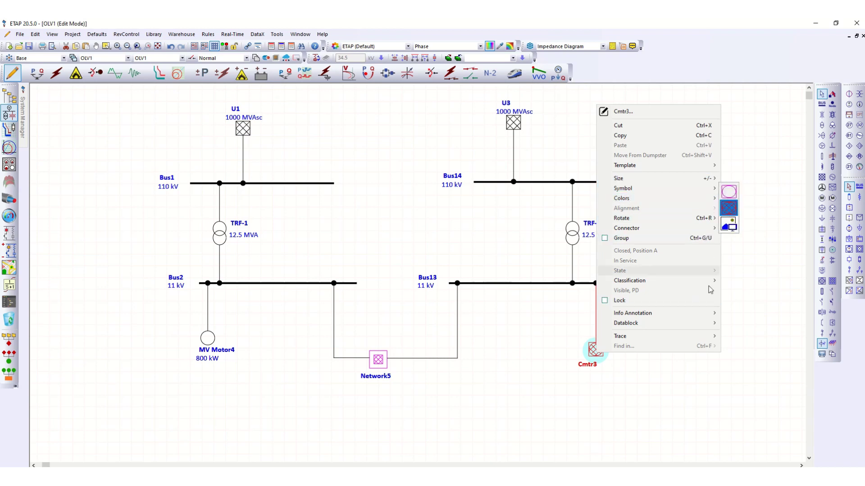
{"action": "left_click", "coordinate": [722, 347]}
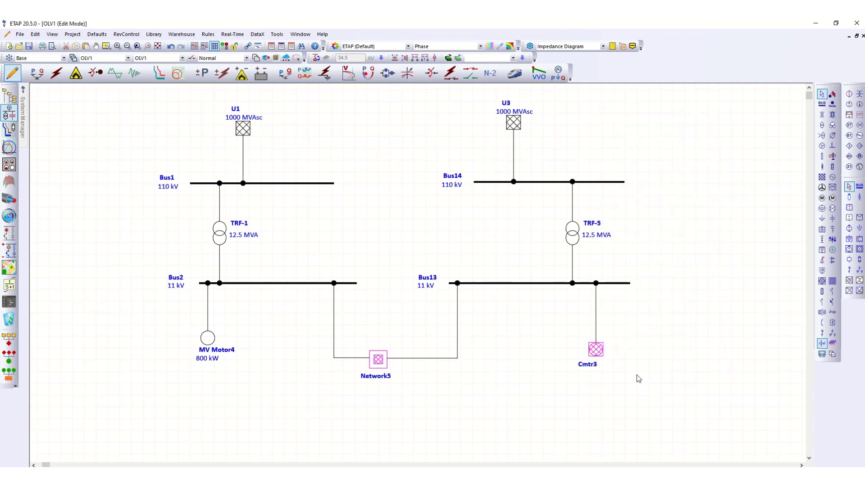
Open the composite motor's internal diagram and move MV Motor9, MV Motor8 and MV Motor11 into it from the dumpster.
{"action": "double_click", "coordinate": [596, 352]}
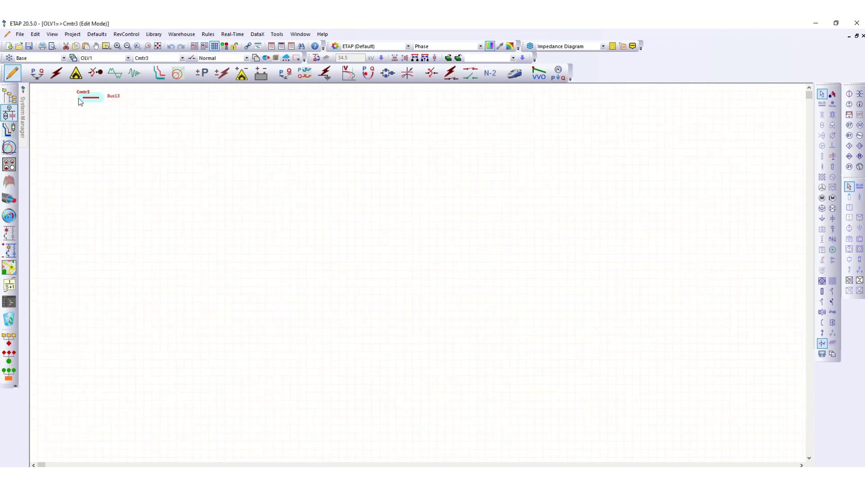
{"action": "scroll", "coordinate": [59, 87], "scroll_direction": "up", "scroll_amount": 2}
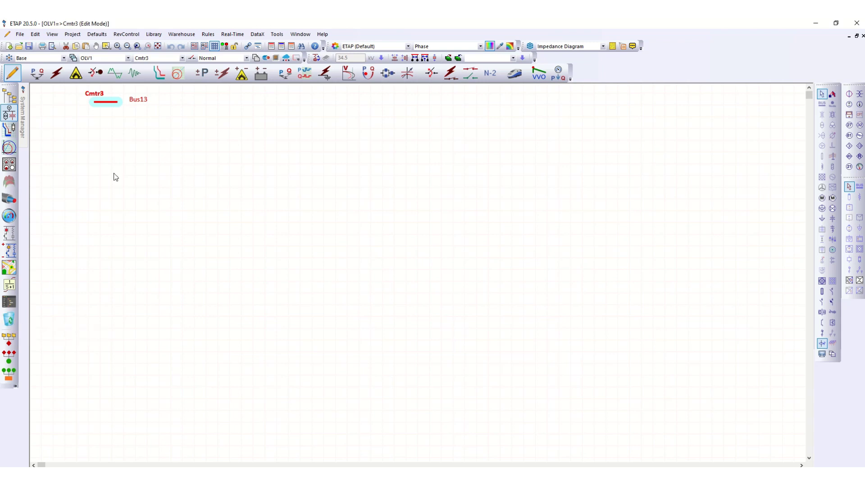
{"action": "right_click", "coordinate": [111, 135]}
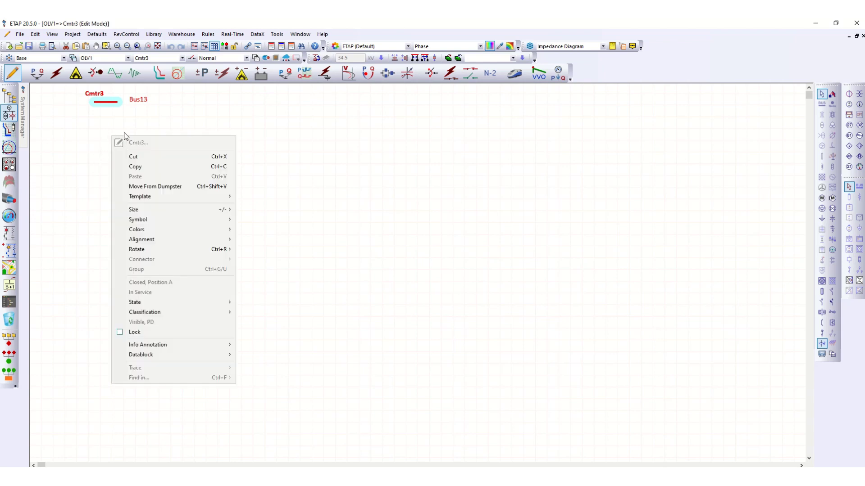
{"action": "left_click", "coordinate": [158, 187]}
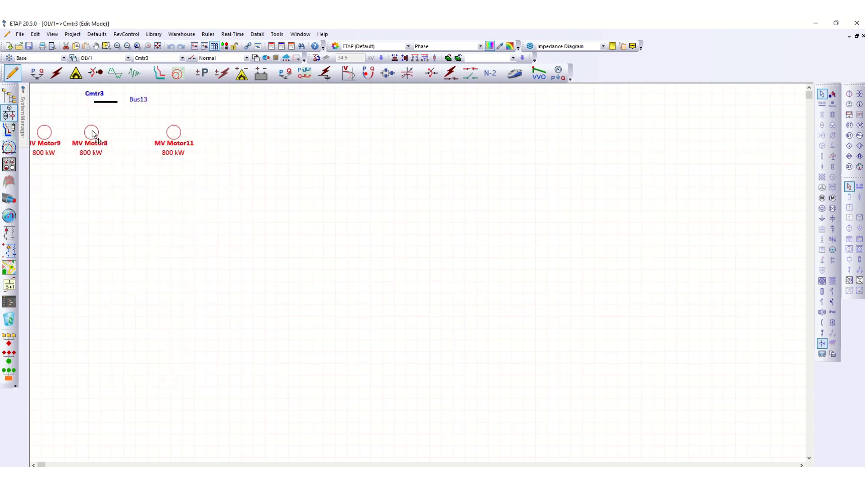
Lengthen the composite motor's internal bus in both directions and connect MV Motor9, MV Motor8 and MV Motor11 to it.
{"action": "left_click_drag", "start_coordinate": [92, 134], "coordinate": [194, 100]}
{"action": "left_click", "coordinate": [112, 102]}
{"action": "left_click_drag", "start_coordinate": [93, 102], "coordinate": [57, 102]}
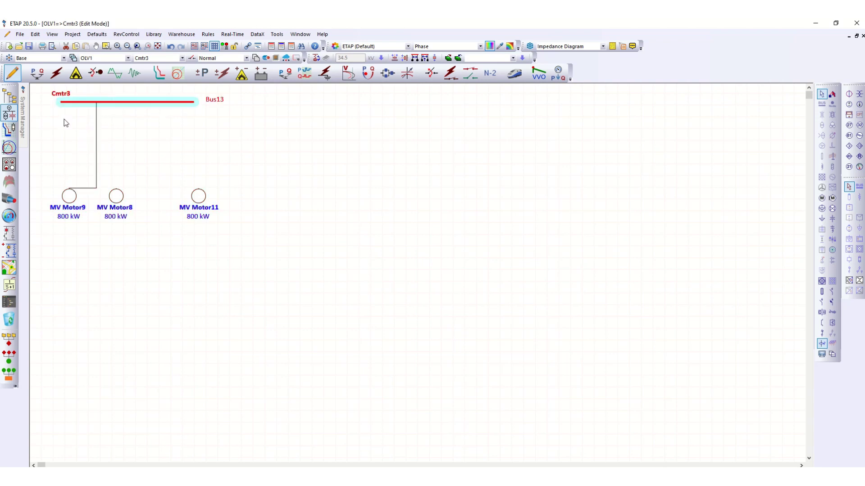
{"action": "left_click_drag", "start_coordinate": [116, 188], "coordinate": [130, 102]}
{"action": "left_click_drag", "start_coordinate": [116, 189], "coordinate": [119, 102]}
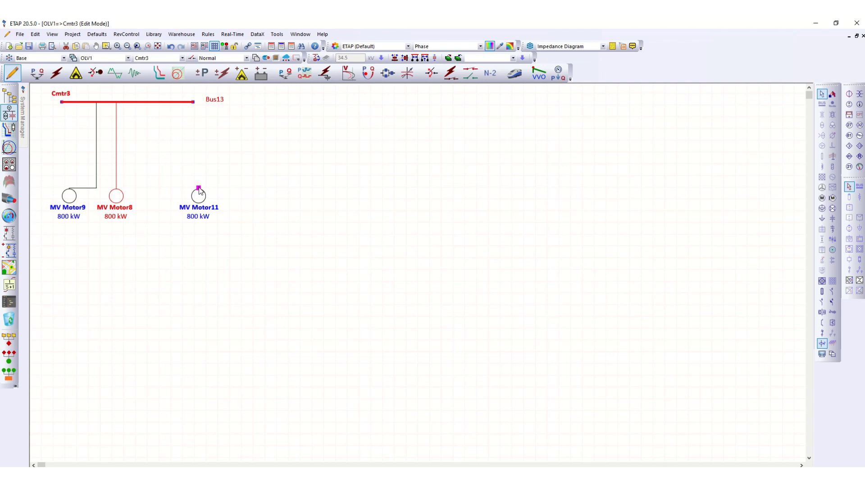
{"action": "left_click_drag", "start_coordinate": [199, 189], "coordinate": [163, 102]}
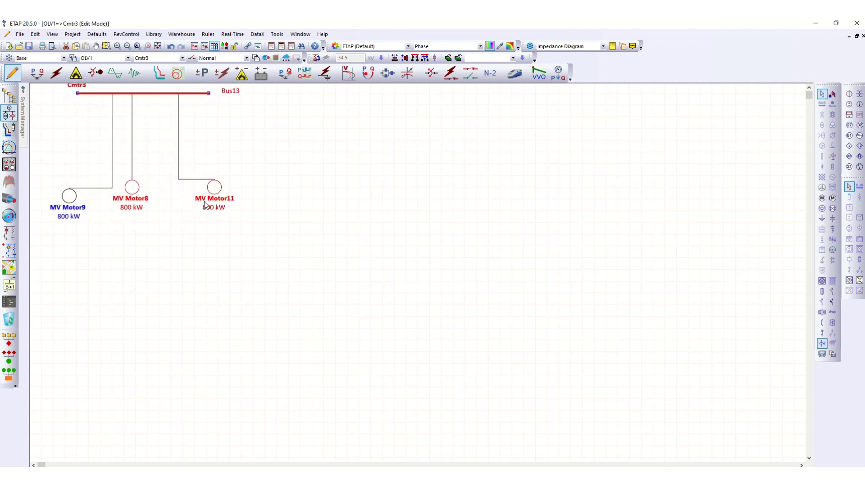
Move the grouped motors farther below the internal bus and ungroup them.
{"action": "left_click", "coordinate": [201, 245]}
{"action": "left_click_drag", "start_coordinate": [214, 195], "coordinate": [226, 226]}
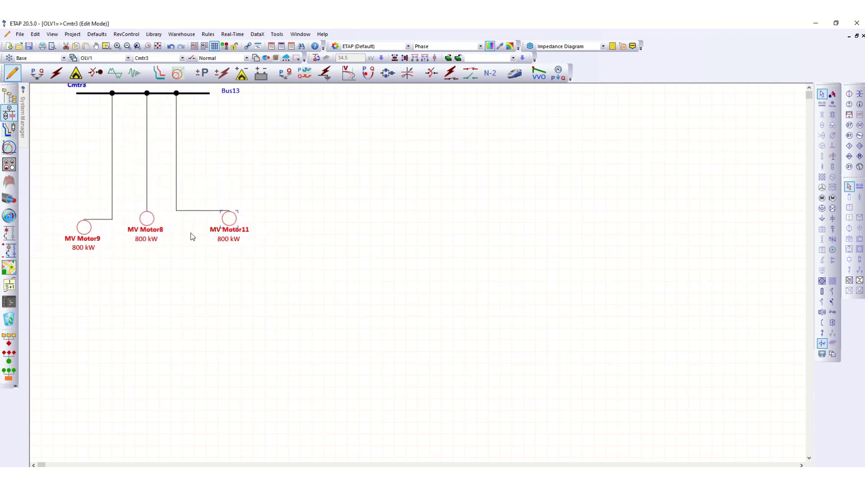
{"action": "right_click", "coordinate": [148, 224]}
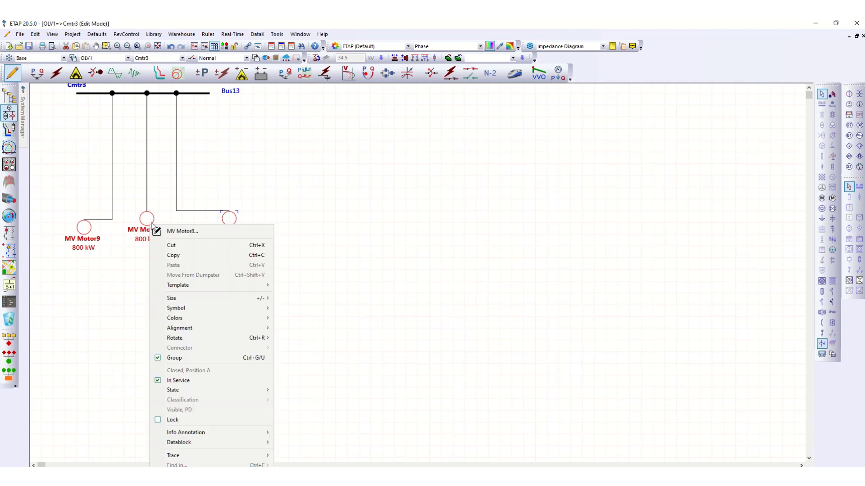
{"action": "left_click", "coordinate": [158, 359]}
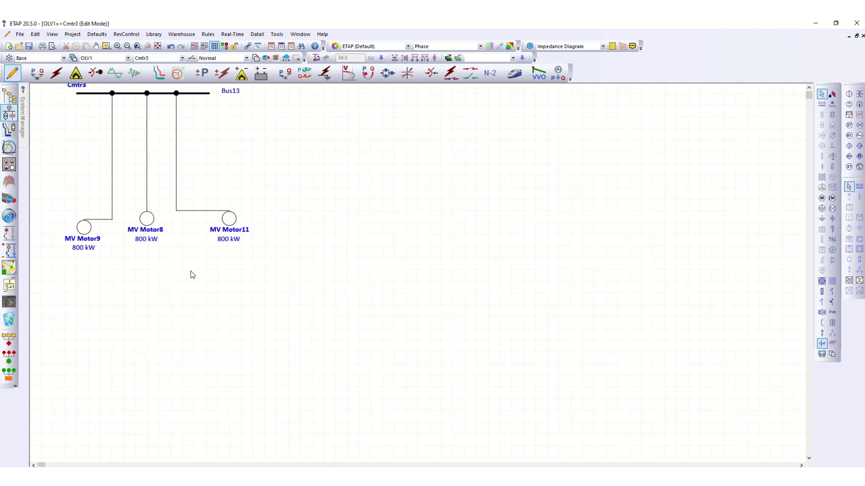
Reposition MV Motor11 and its bus connection so its connector runs straight down, level with MV Motor8.
{"action": "mouse_move", "coordinate": [231, 221]}
{"action": "left_mouse_down"}
{"action": "mouse_move", "coordinate": [211, 239]}
{"action": "mouse_move", "coordinate": [206, 232]}
{"action": "mouse_move", "coordinate": [221, 224]}
{"action": "left_mouse_up"}
{"action": "left_click", "coordinate": [174, 172]}
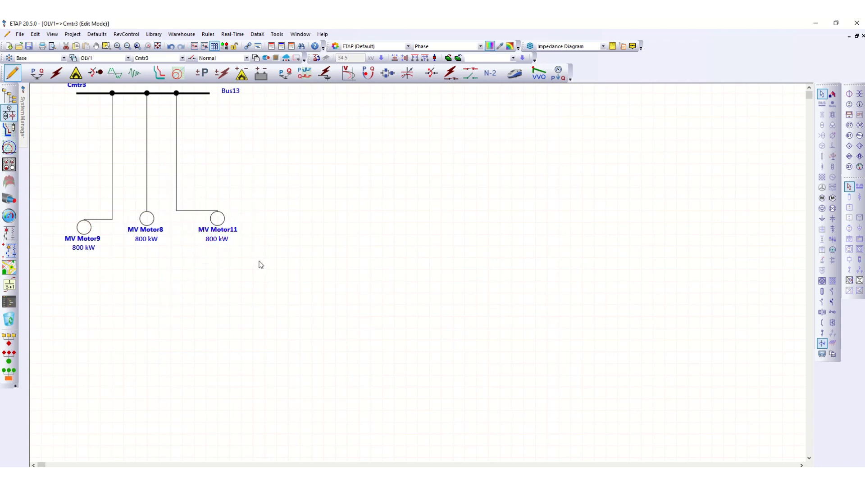
{"action": "left_click", "coordinate": [217, 221]}
{"action": "mouse_move", "coordinate": [176, 186]}
{"action": "left_mouse_down"}
{"action": "mouse_move", "coordinate": [192, 191]}
{"action": "mouse_move", "coordinate": [181, 191]}
{"action": "left_mouse_up"}
{"action": "left_click", "coordinate": [167, 153]}
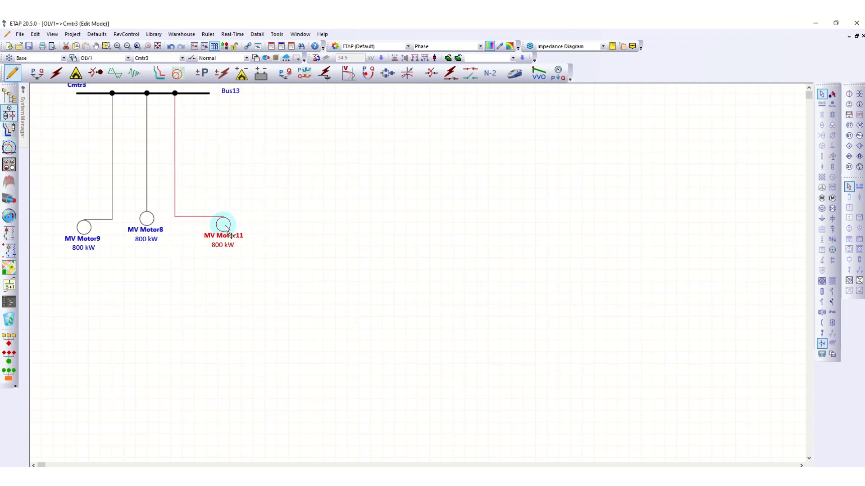
{"action": "left_click_drag", "start_coordinate": [222, 226], "coordinate": [200, 218]}
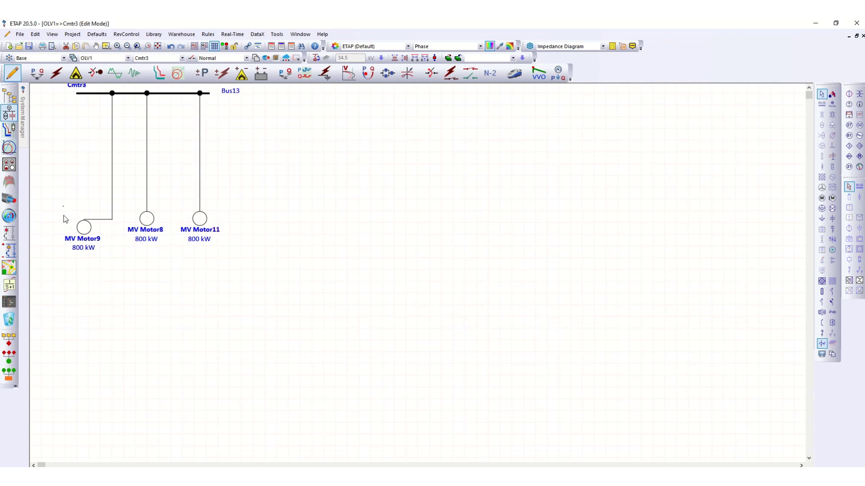
Reposition MV Motor9 and its bus connection so its connector runs straight down from the bus.
{"action": "left_click_drag", "start_coordinate": [64, 215], "coordinate": [115, 293]}
{"action": "mouse_move", "coordinate": [89, 233]}
{"action": "left_mouse_down"}
{"action": "mouse_move", "coordinate": [112, 244]}
{"action": "mouse_move", "coordinate": [119, 232]}
{"action": "mouse_move", "coordinate": [107, 223]}
{"action": "mouse_move", "coordinate": [100, 230]}
{"action": "left_mouse_up"}
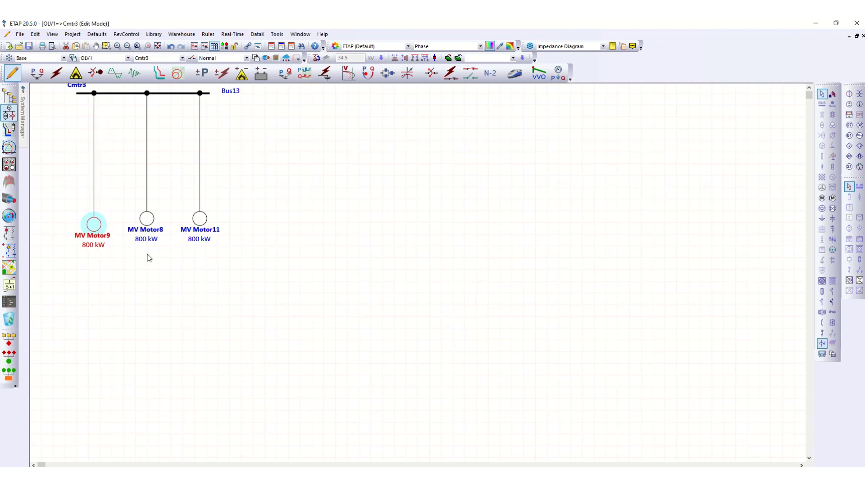
{"action": "left_click_drag", "start_coordinate": [133, 297], "coordinate": [231, 399]}
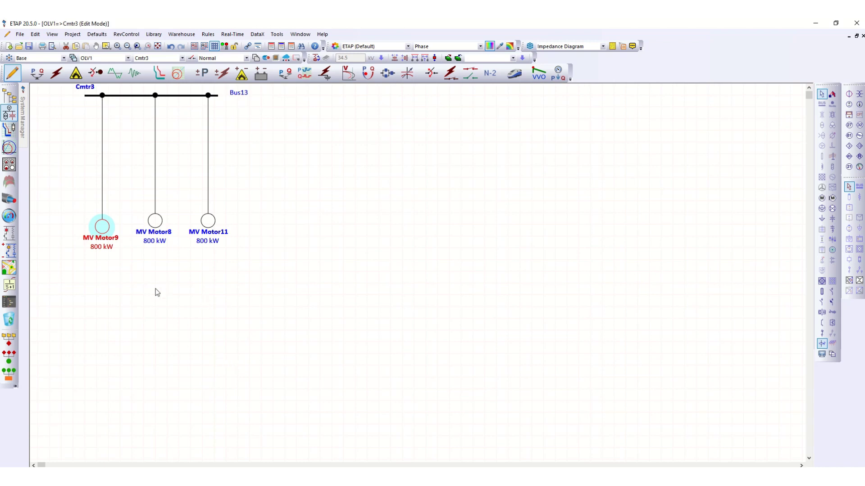
{"action": "left_click_drag", "start_coordinate": [154, 299], "coordinate": [231, 378]}
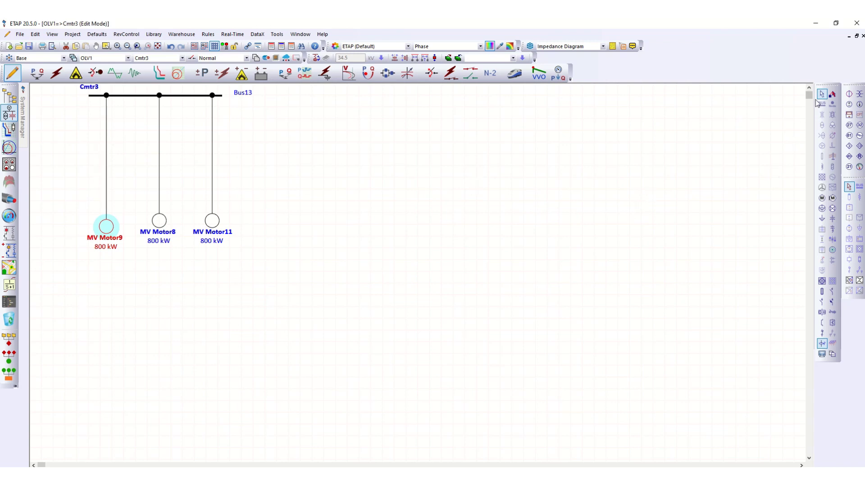
Close the composite motor's internal diagram and maximize the OLV1 one-line diagram.
{"action": "left_click", "coordinate": [849, 36]}
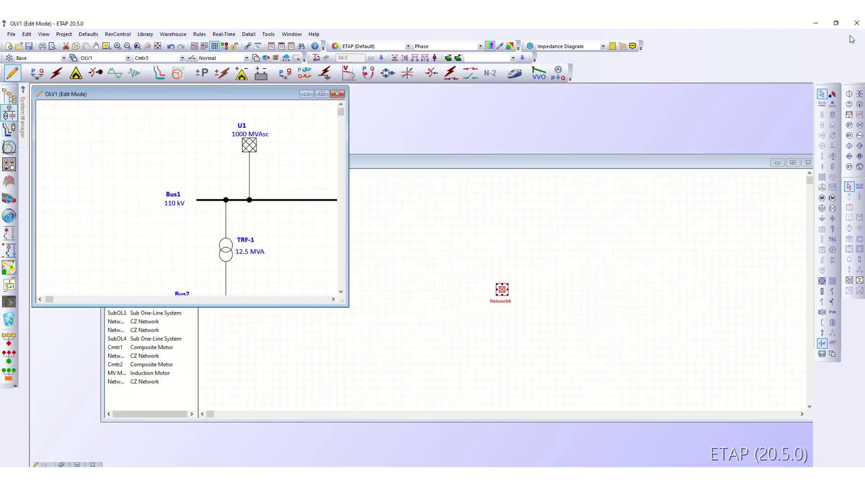
{"action": "left_click", "coordinate": [323, 94]}
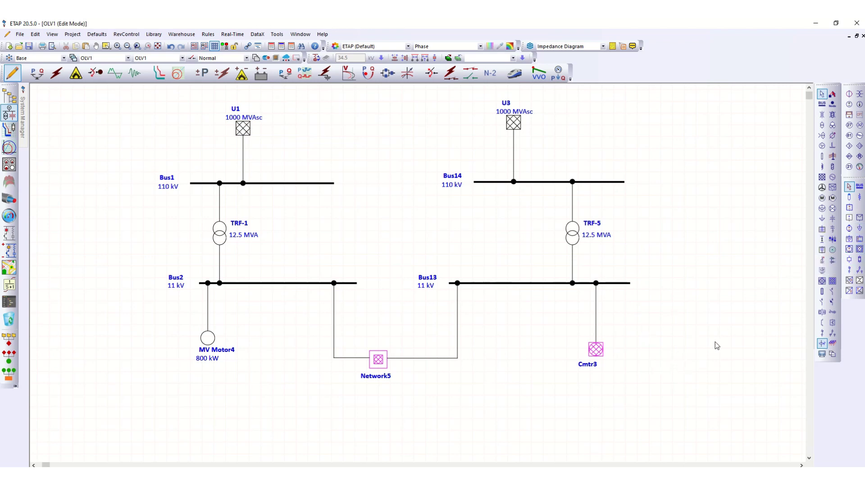
{"action": "left_click", "coordinate": [849, 251]}
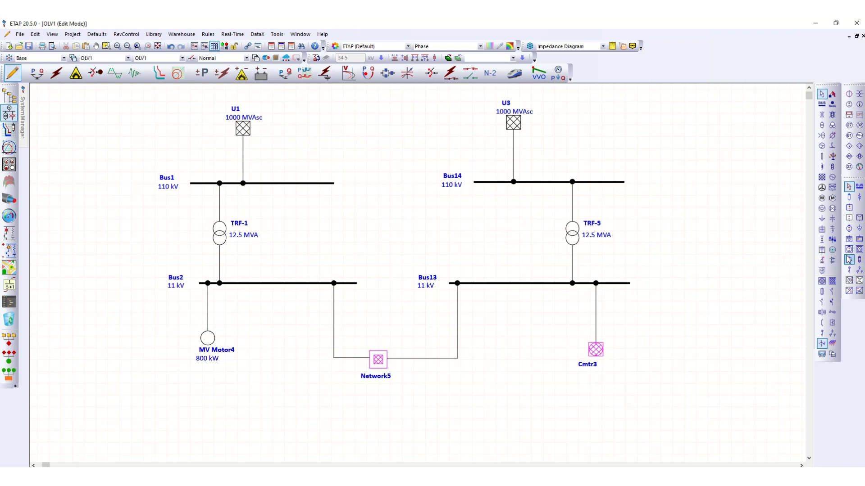